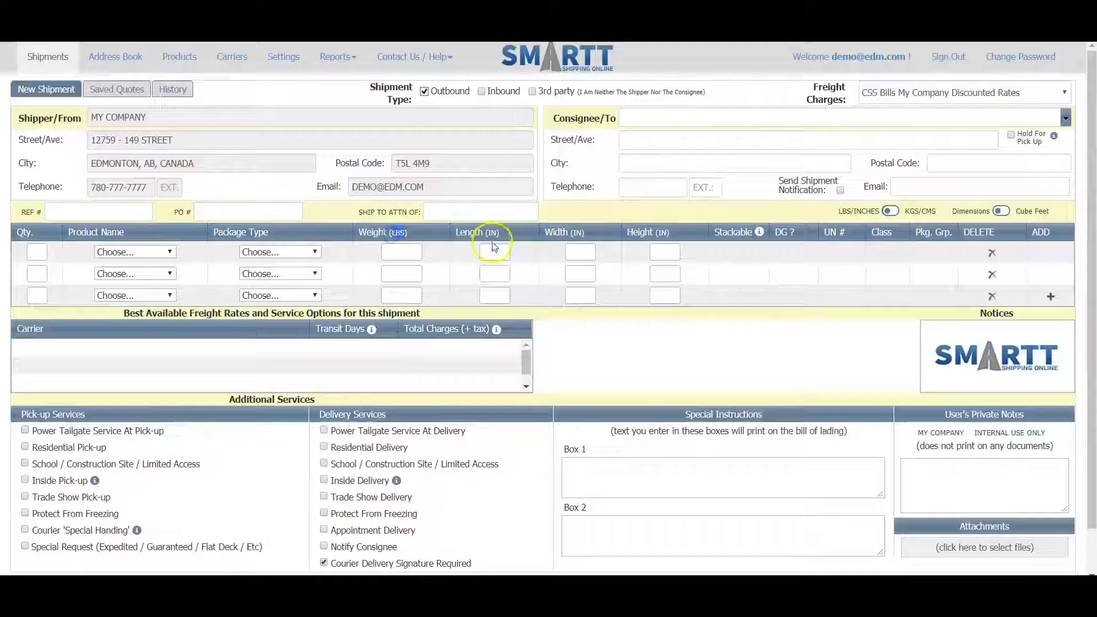
drag(500, 233, 485, 232)
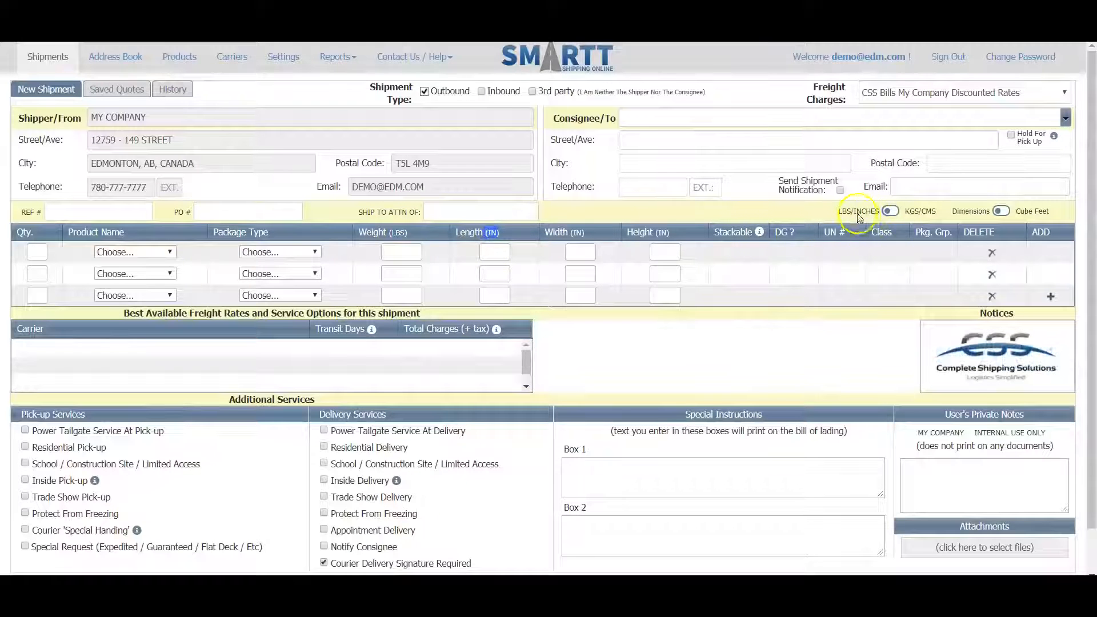
mouse_move(893, 219)
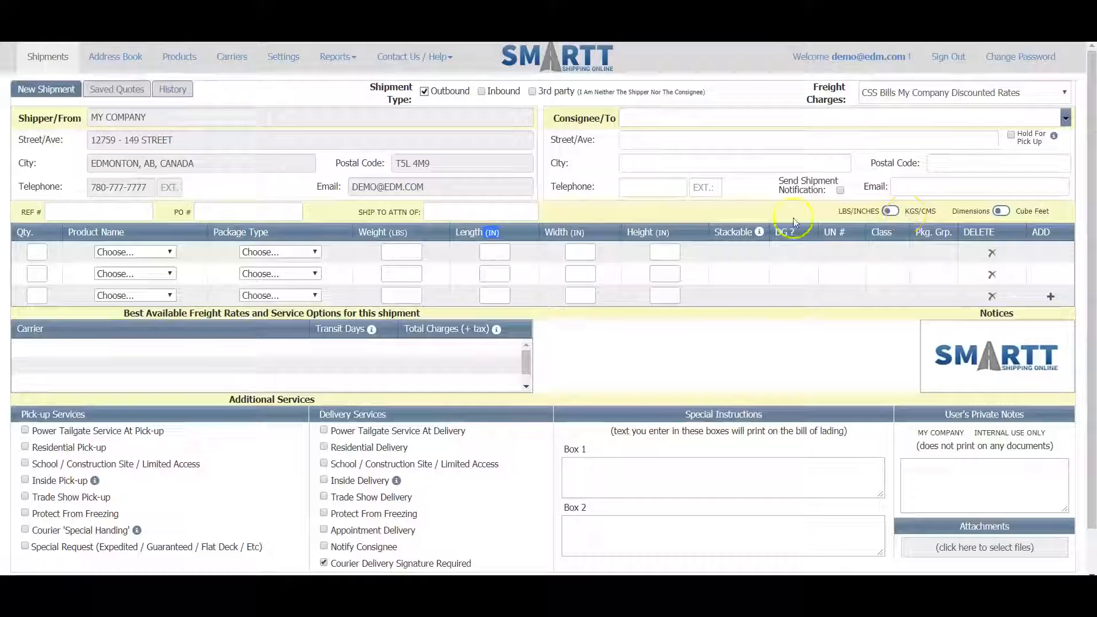
Choose Calgary Company as the consignee for the outbound shipment.
click(681, 124)
text(CAL)
key(Down)
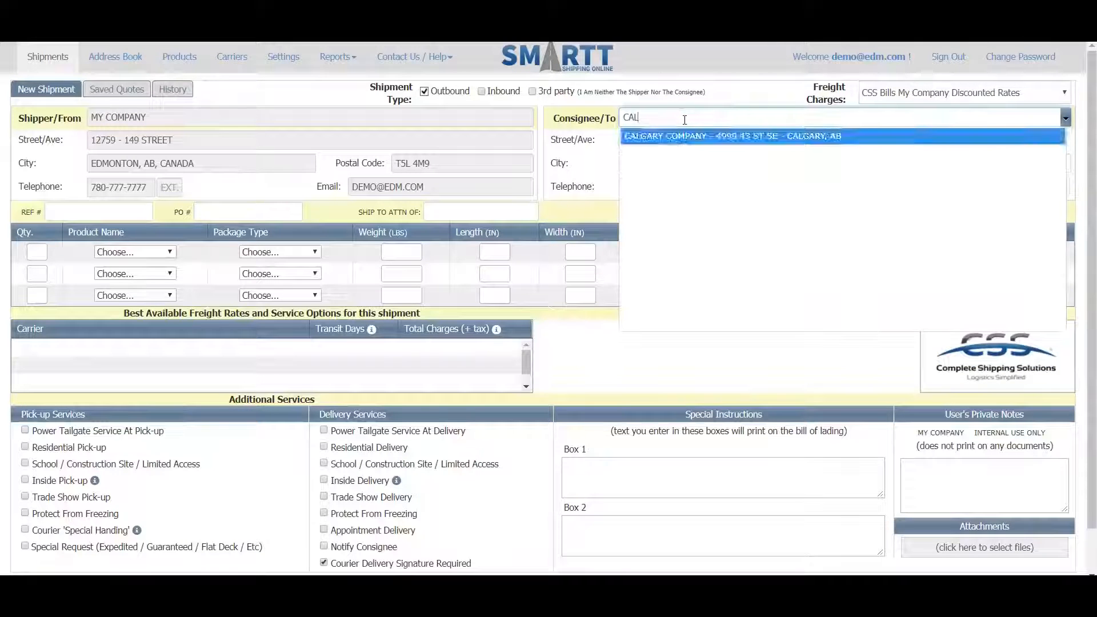
key(Return)
Fill in the first item row with quantity 1, general merchandise on skids, 500 lbs, and 40 x 48 x 48 inches.
text(1)
key(Tab)
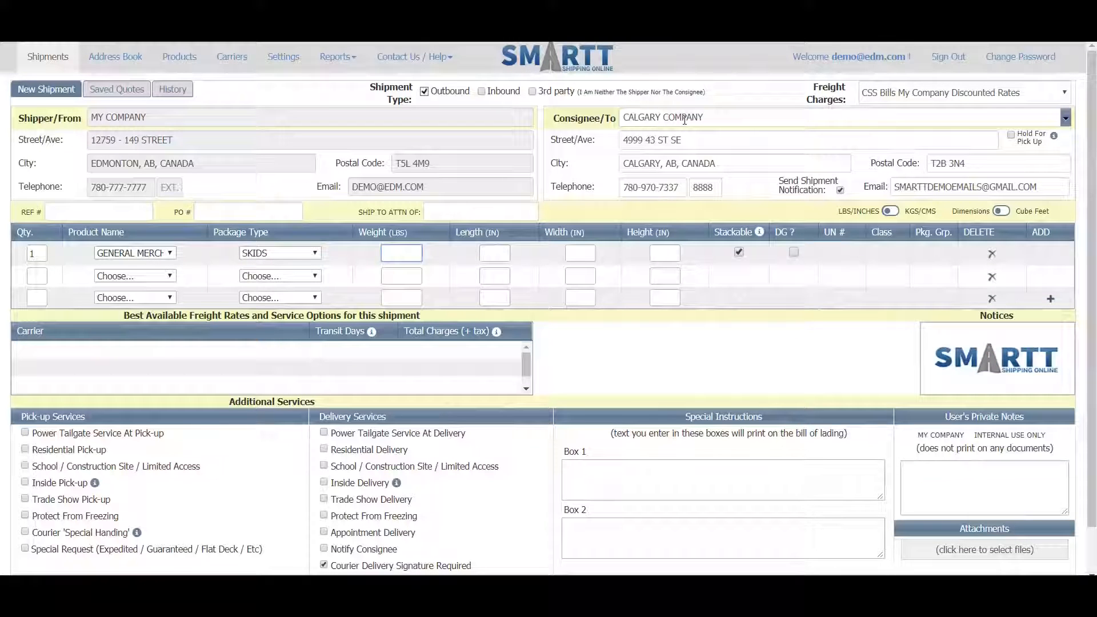
text(500)
key(Tab)
text(48)
key(Tab)
text(48)
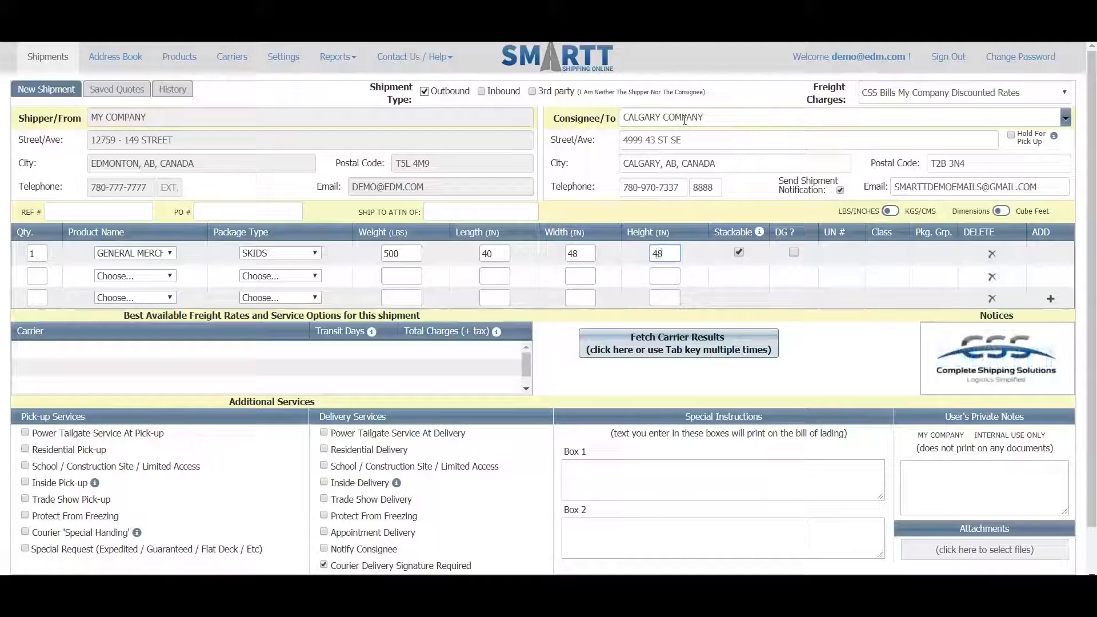
Switch the shipment's units to KGS/CMS and check the converted weight and dimensions.
double_click(659, 233)
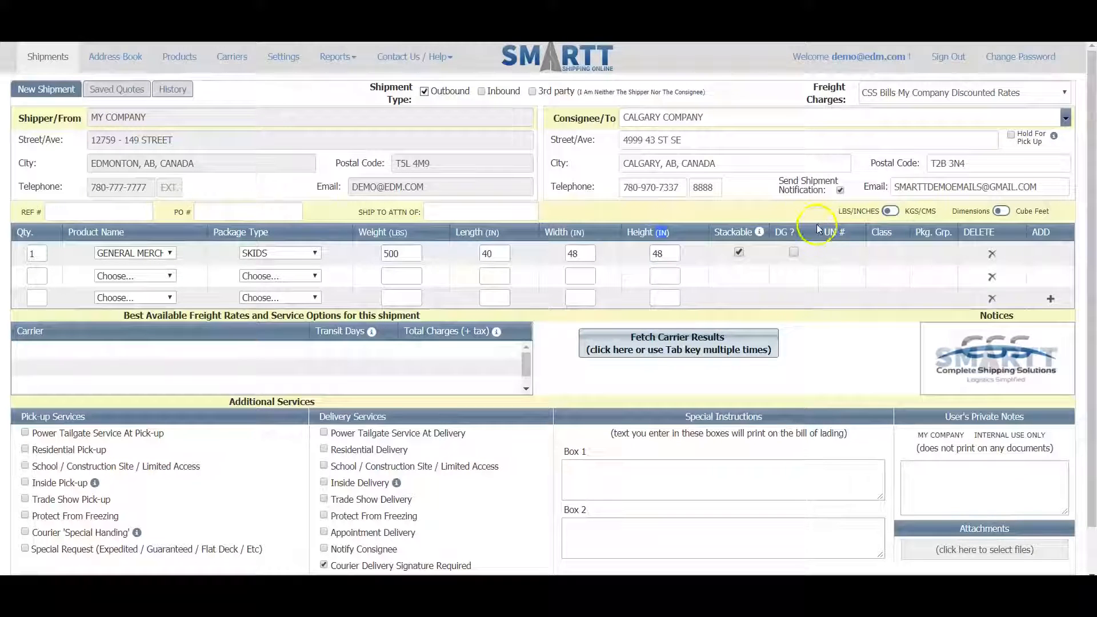
click(893, 213)
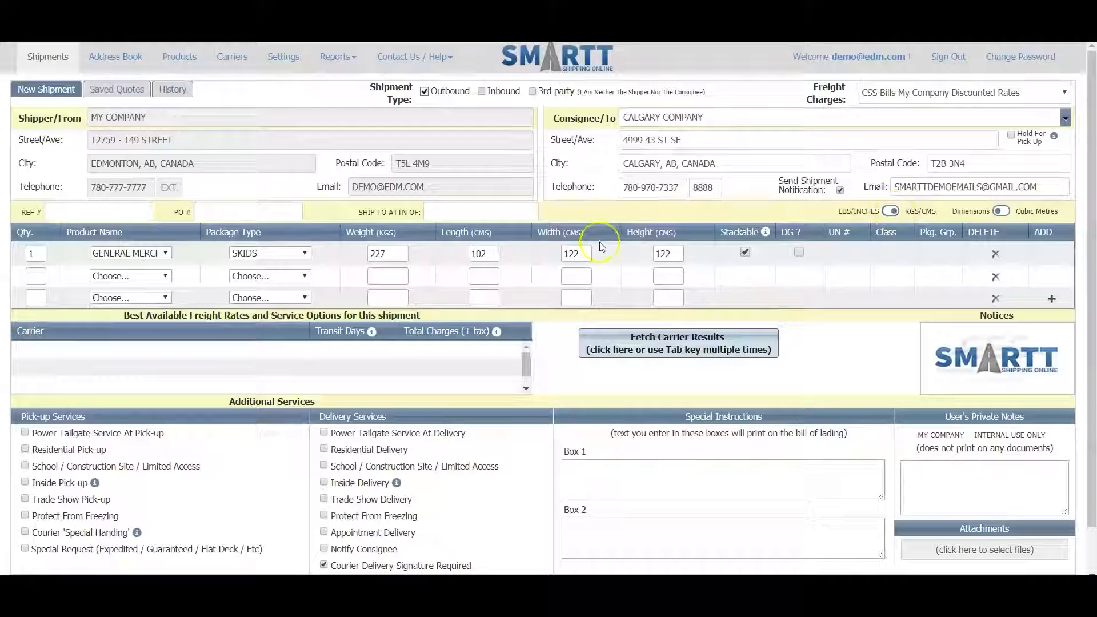
click(372, 255)
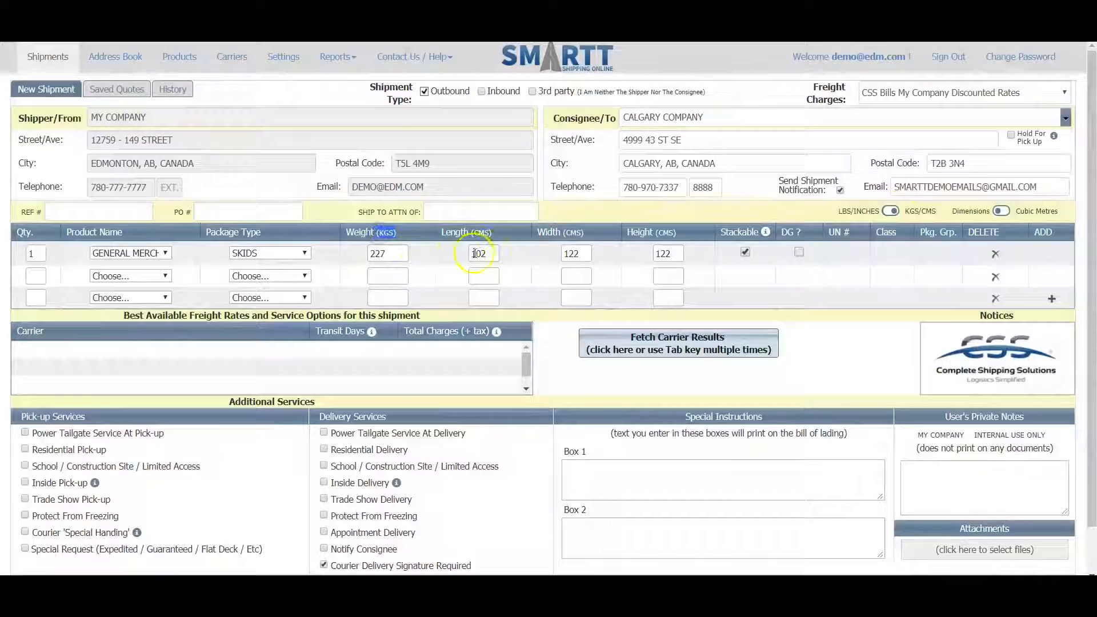
drag(678, 233, 656, 233)
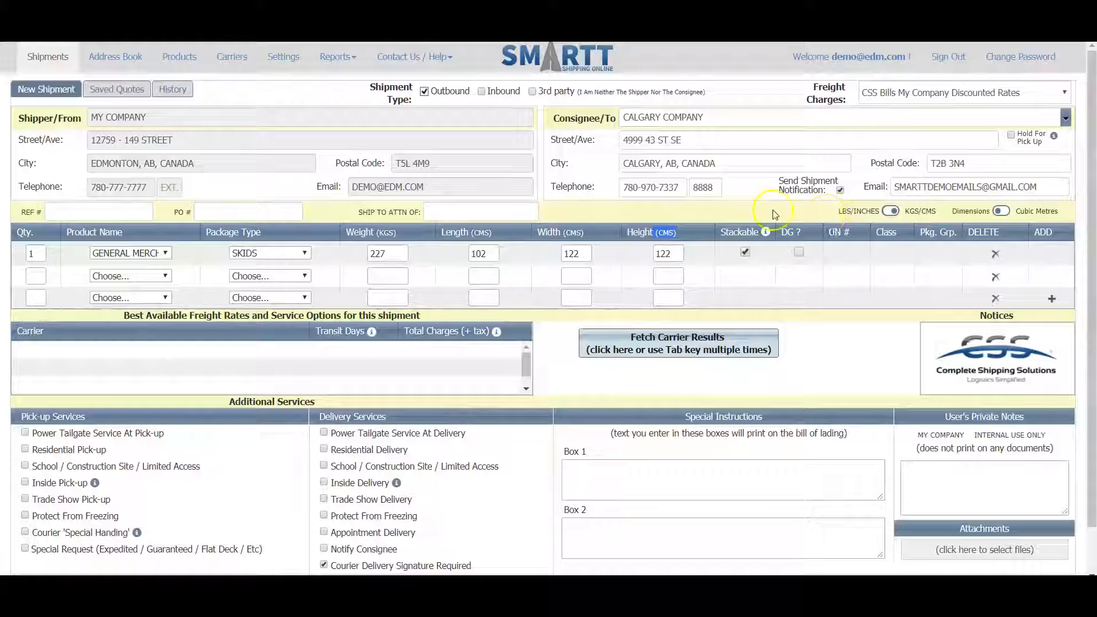
Set the account's default weight and dimension units to kgs/cms and save the settings.
click(285, 59)
click(592, 110)
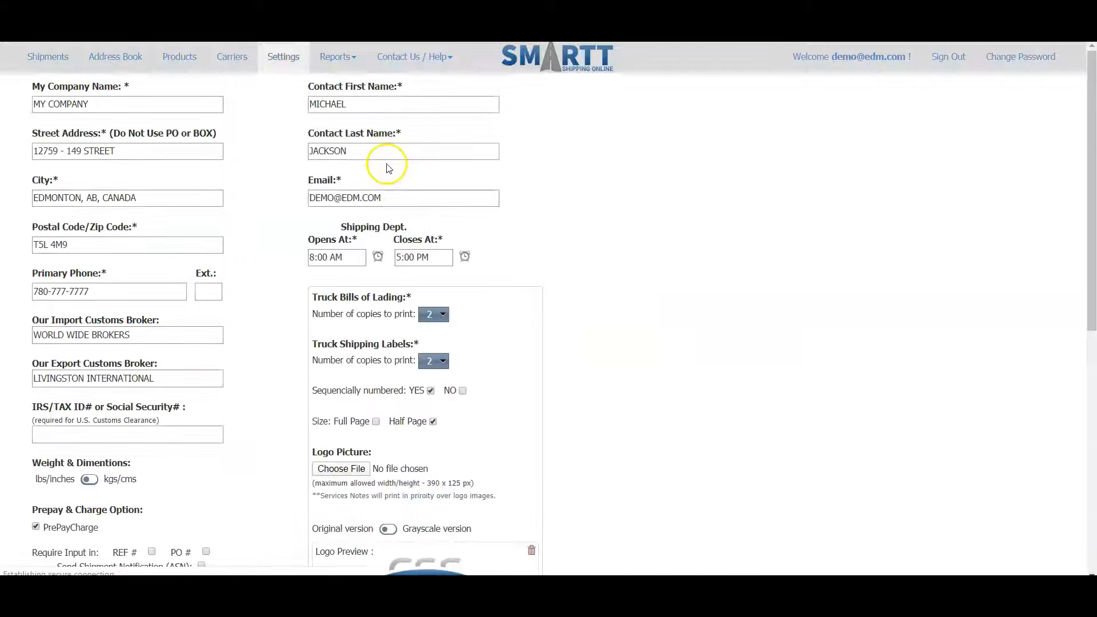
scroll(211, 319, down, 3)
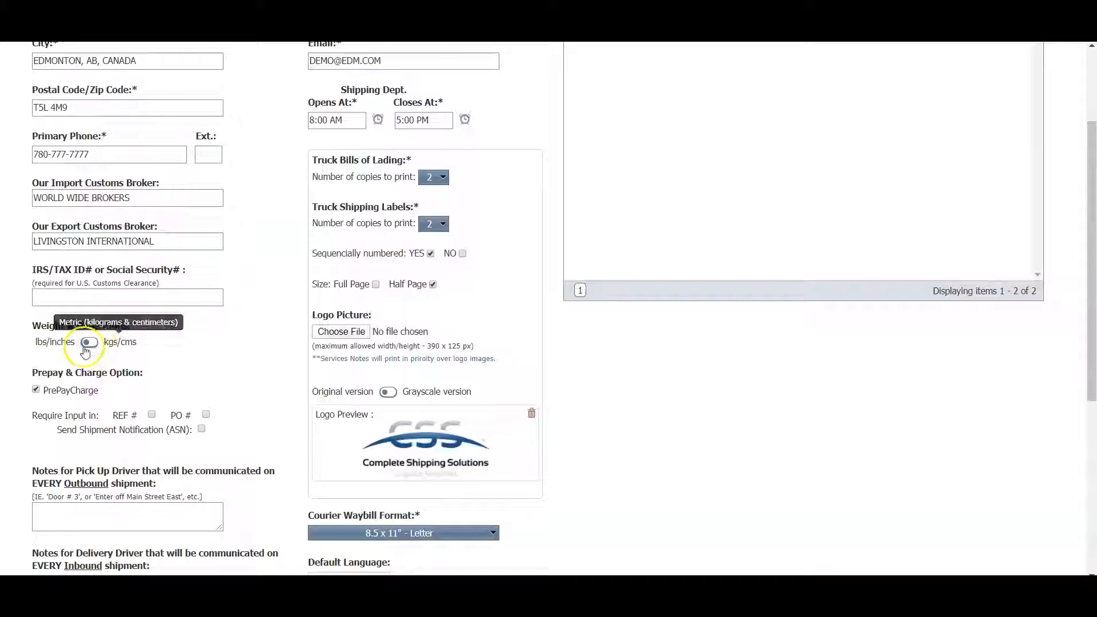
drag(72, 342, 36, 347)
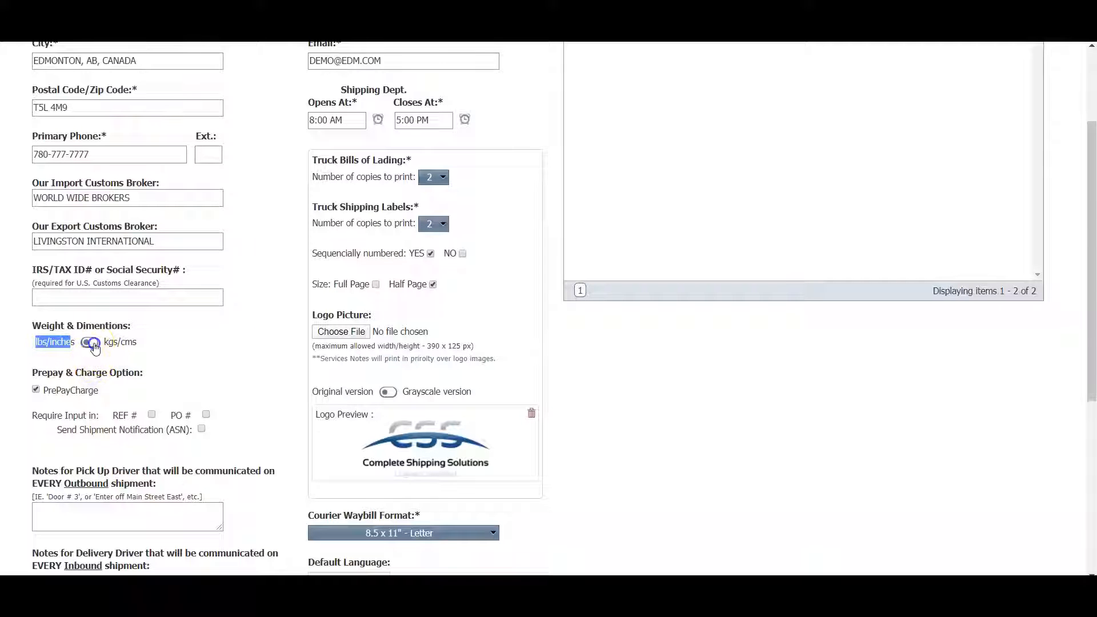
scroll(147, 346, down, 6)
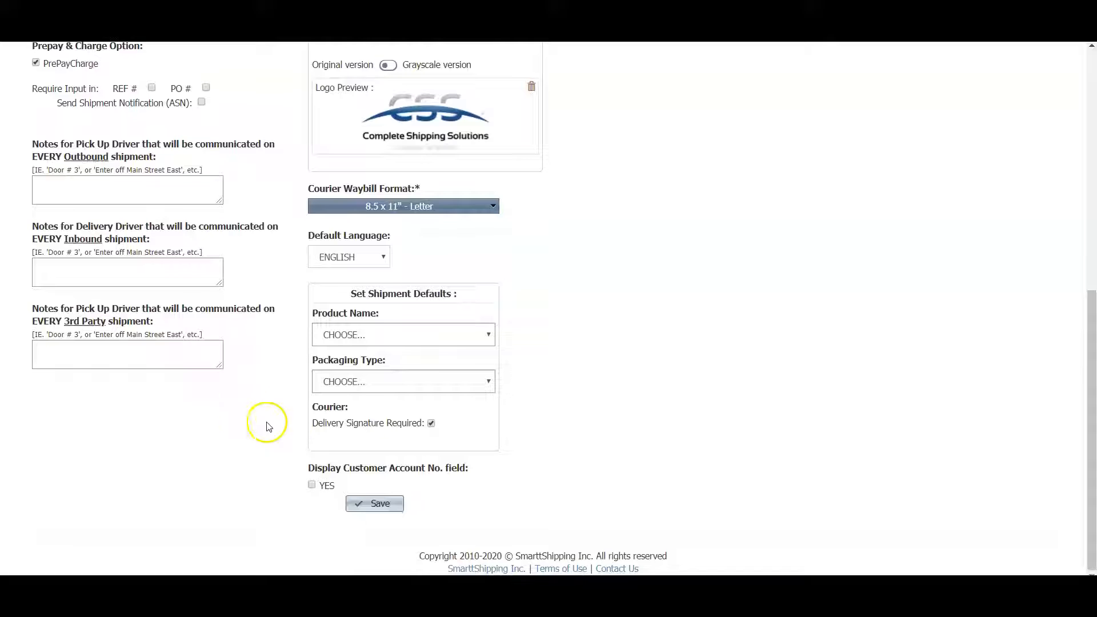
click(377, 506)
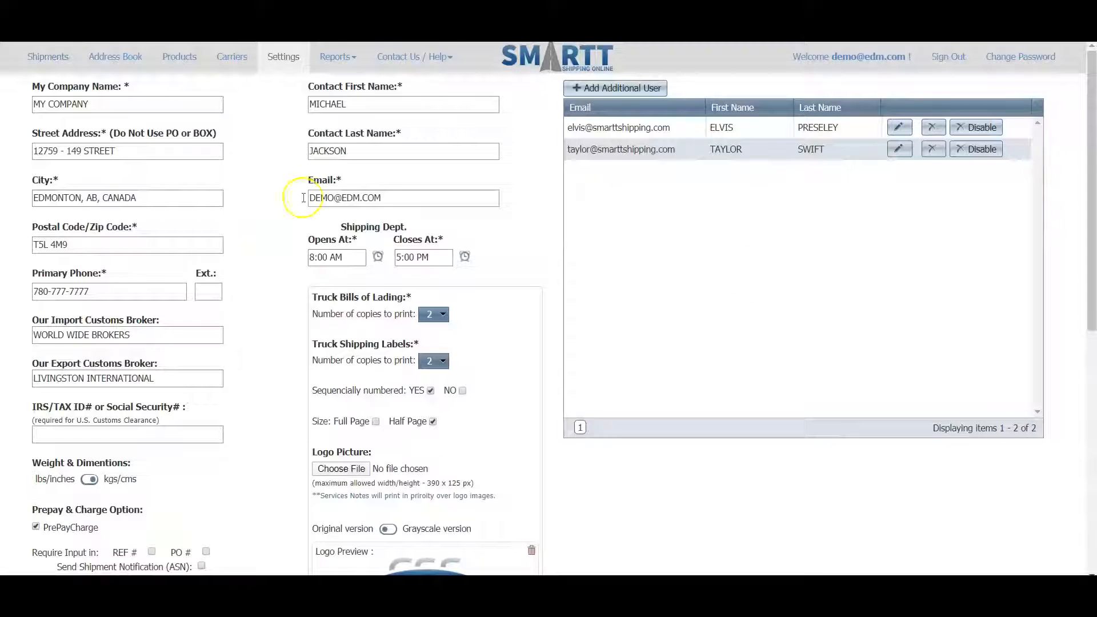
On a new shipment, switch the size entry from dimensions to cubic volume and the units to pounds and cubic feet.
click(50, 59)
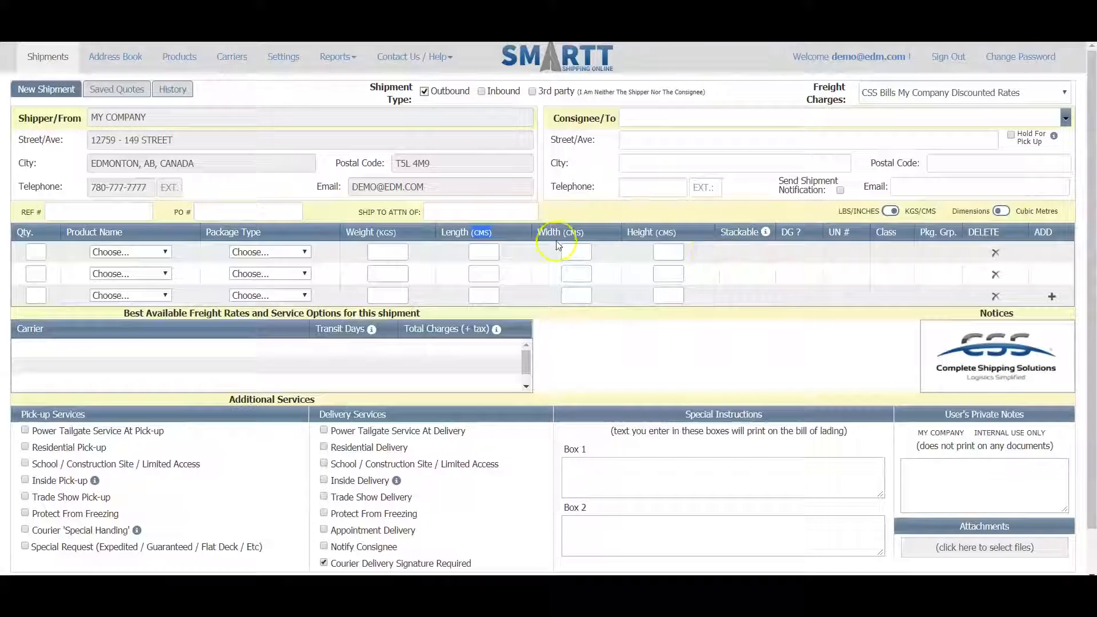
click(1004, 212)
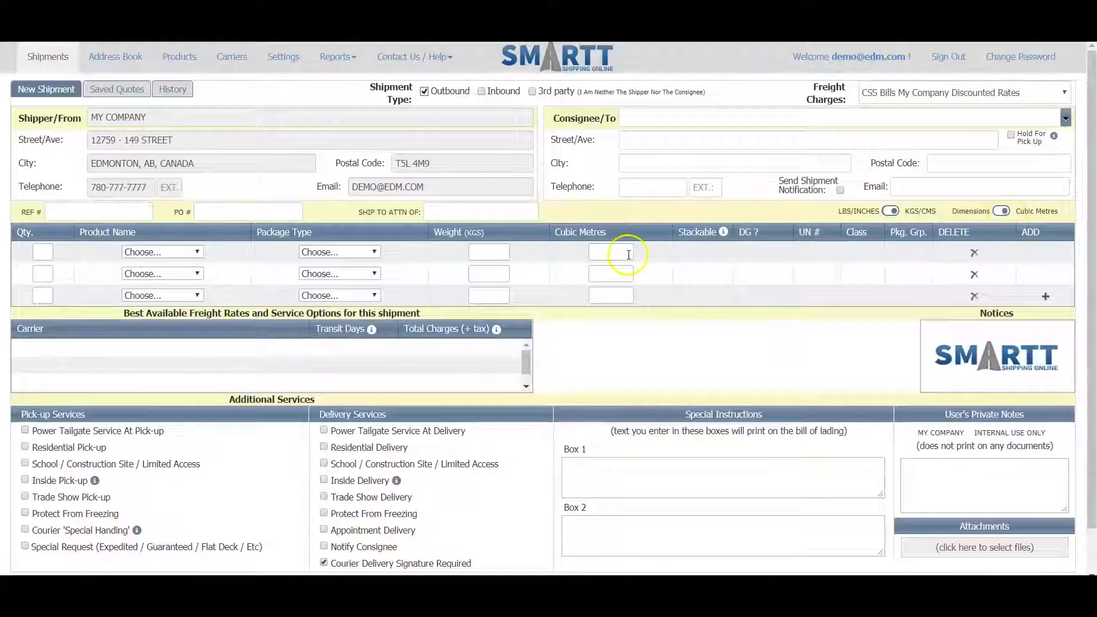
click(889, 214)
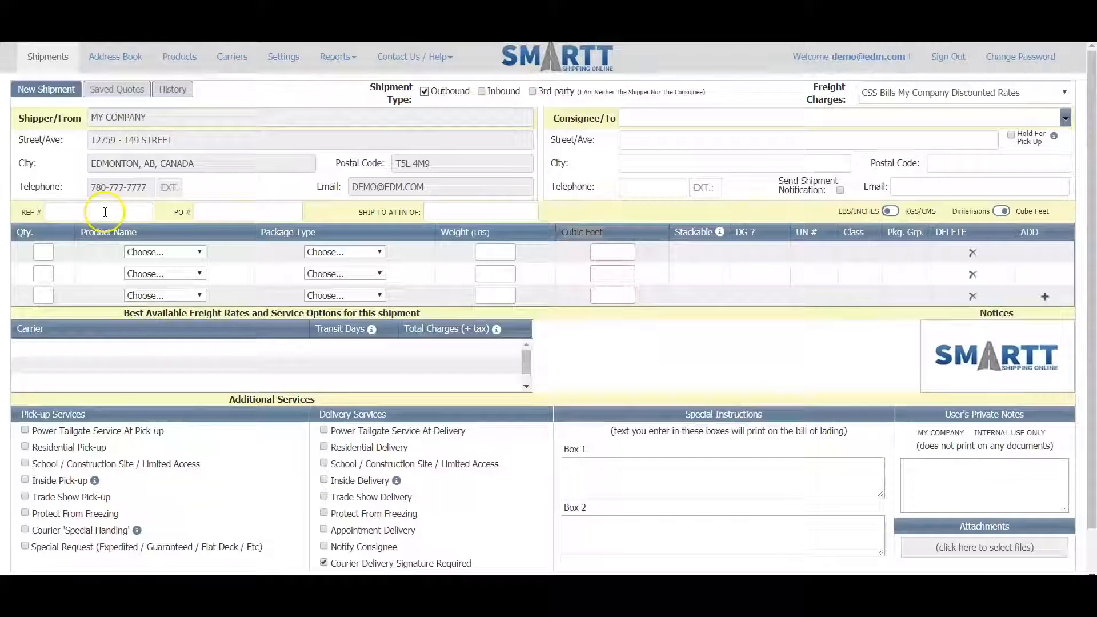
Make both REF # and PO # required input in the account settings and save them.
click(295, 57)
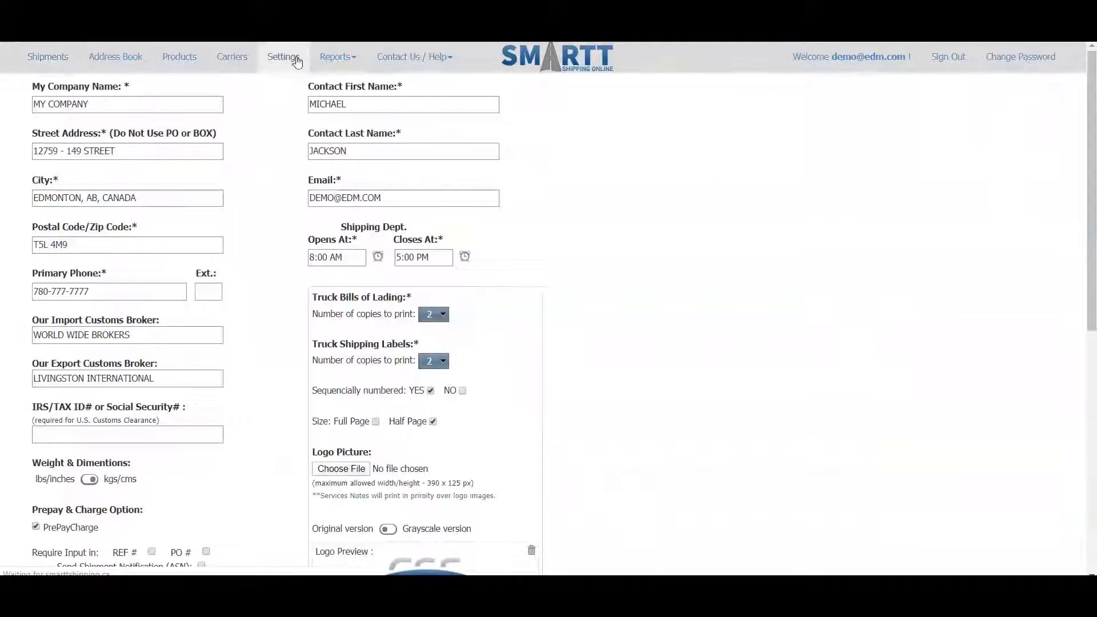
scroll(254, 223, down, 3)
scroll(255, 222, down, 1)
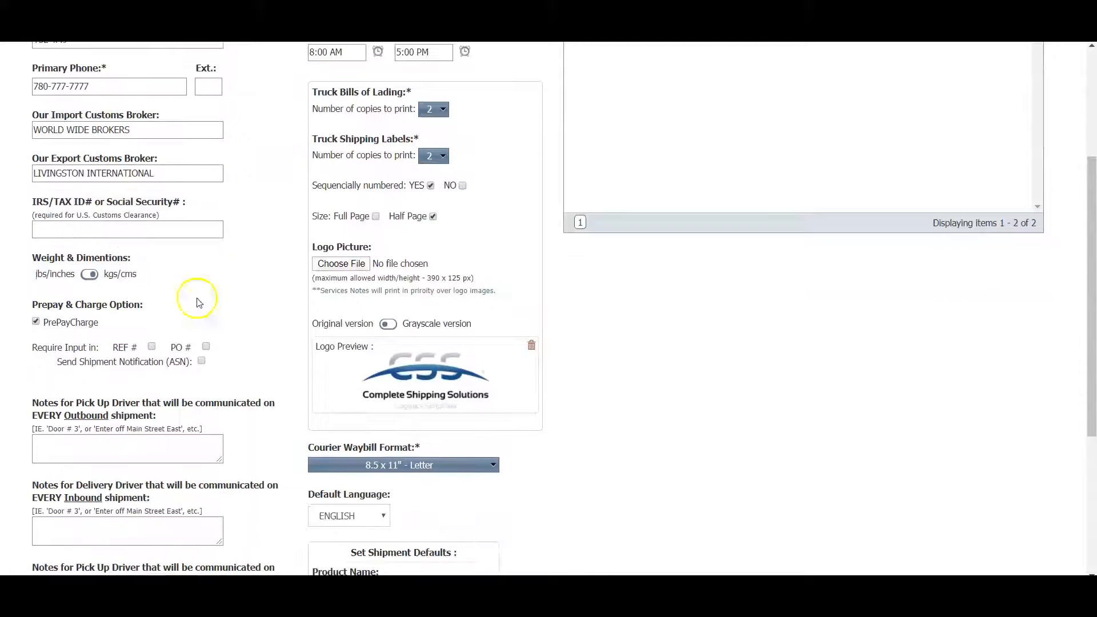
click(154, 347)
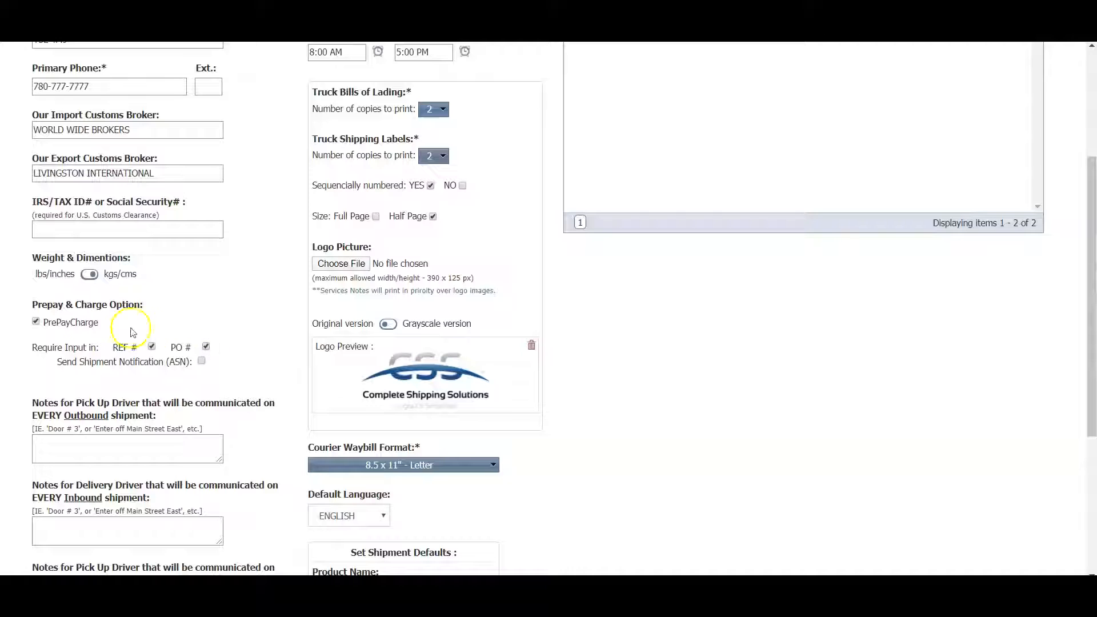
drag(31, 349, 49, 348)
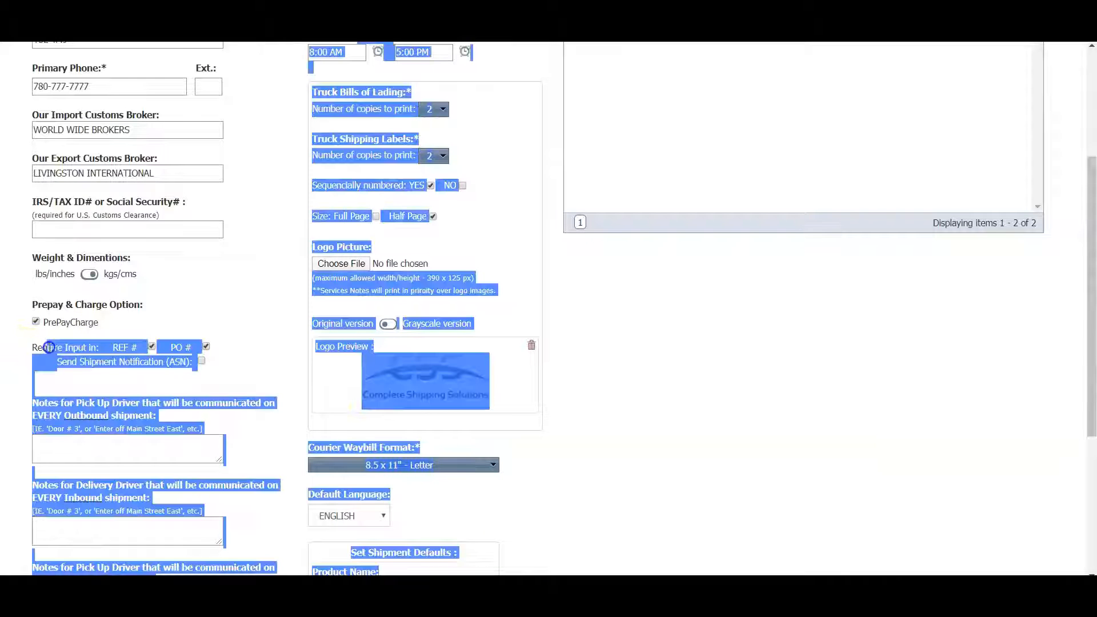
click(34, 344)
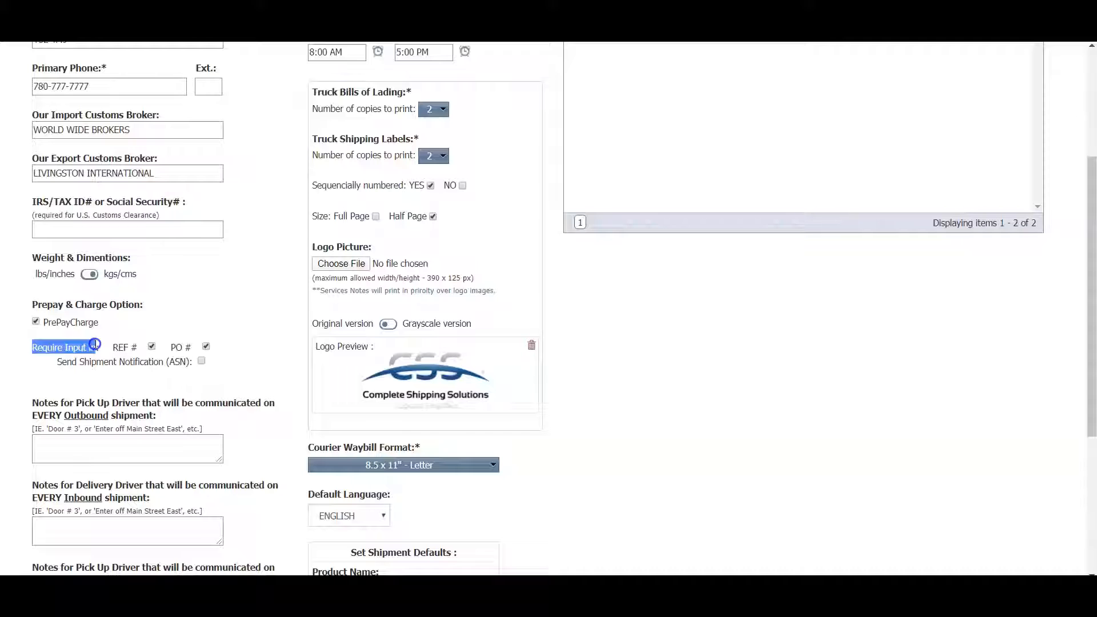
scroll(377, 429, down, 5)
click(391, 504)
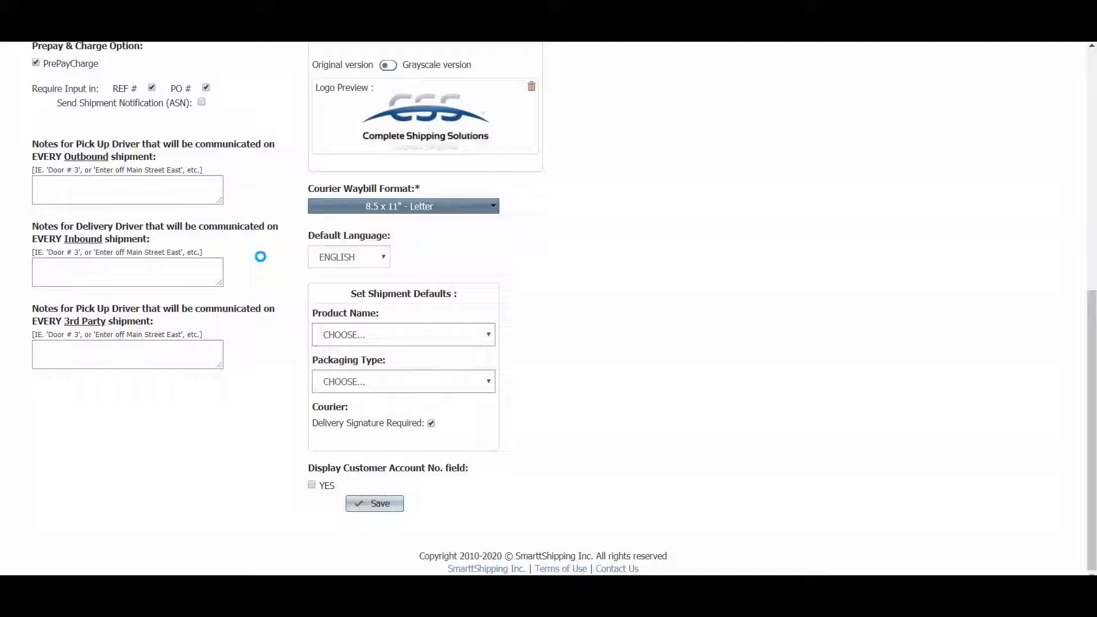
Start a new outbound shipment with Calgary Company as the consignee.
scroll(263, 261, up, 8)
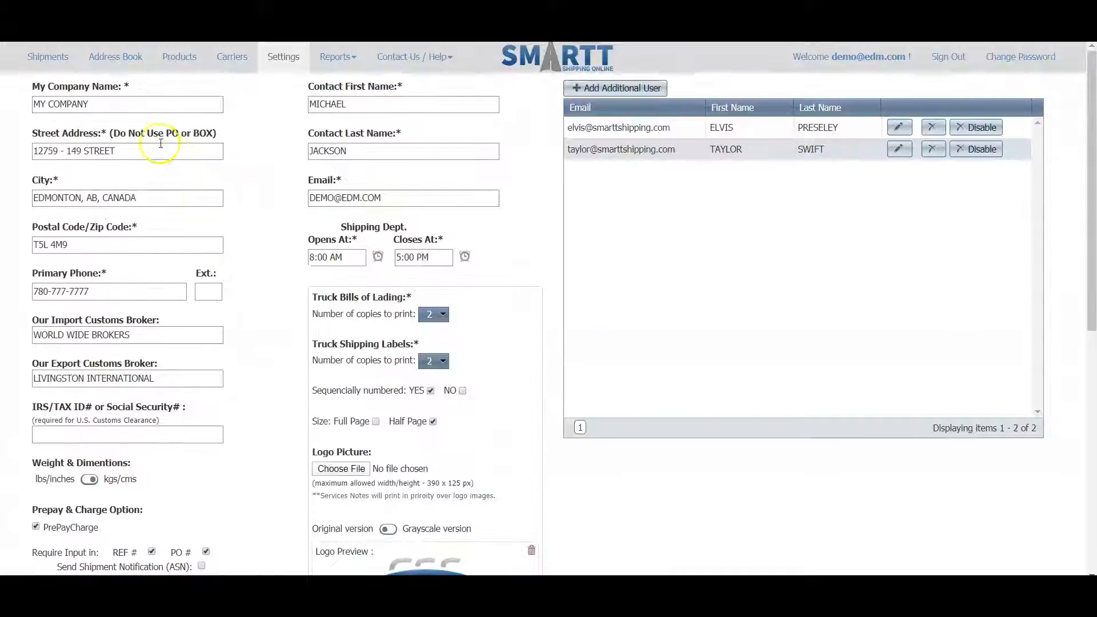
click(50, 58)
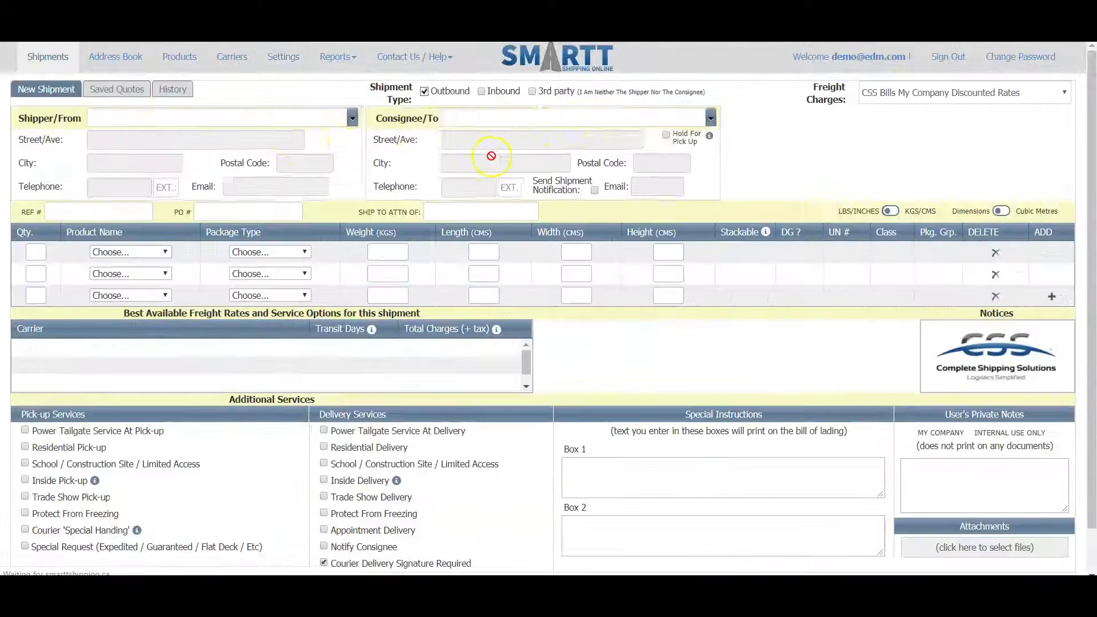
click(564, 163)
text(C)
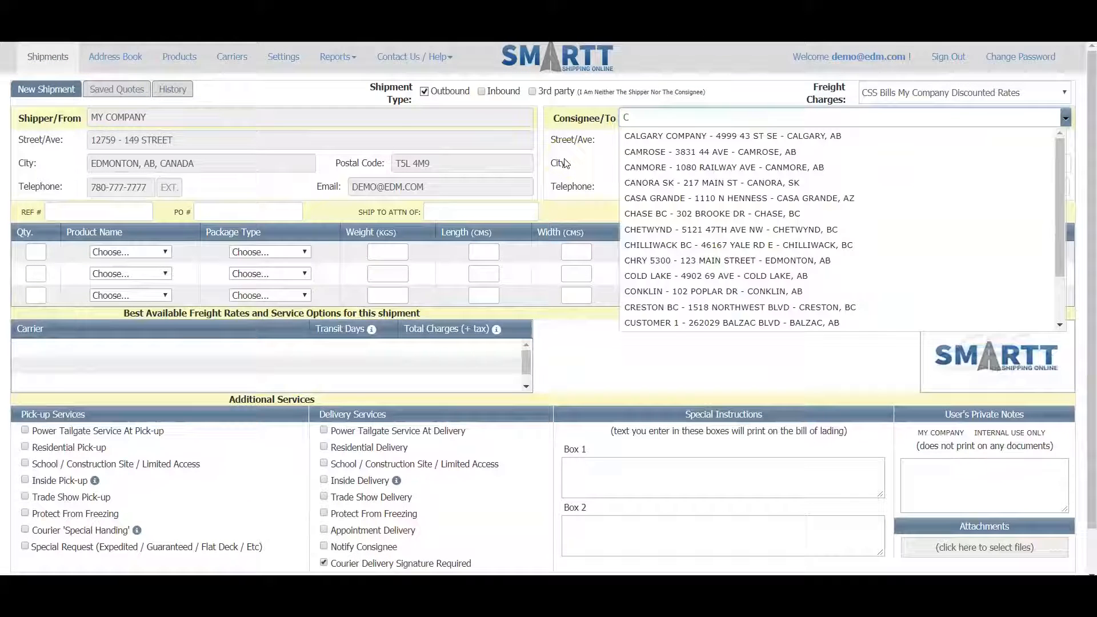
key(Return)
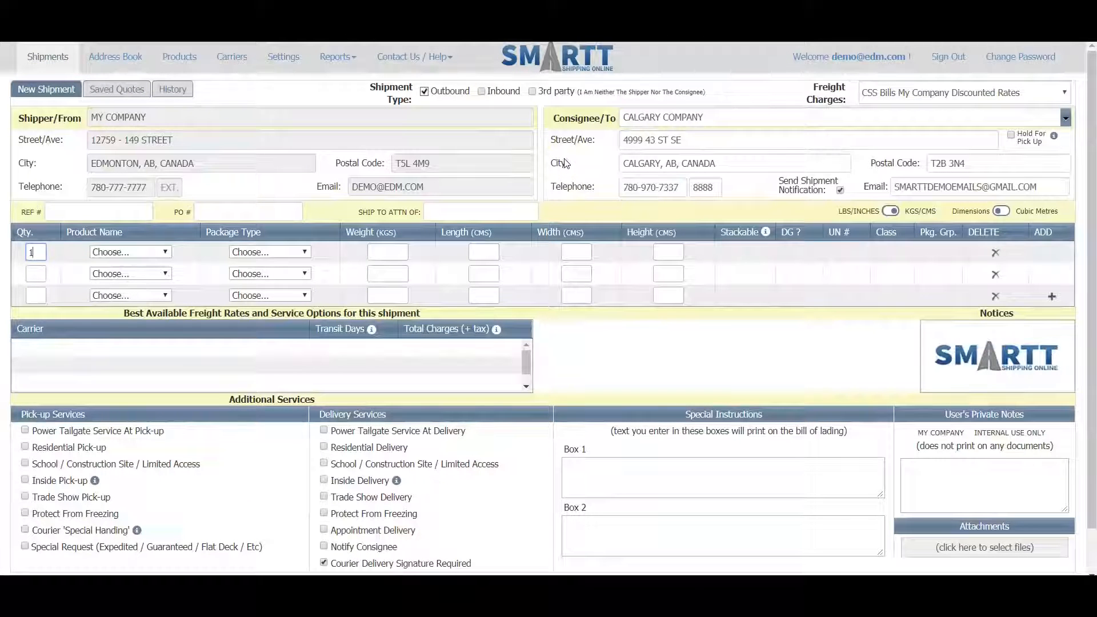
Set the first item row to quantity 1 of general merchandise packaged as skids.
key(Tab)
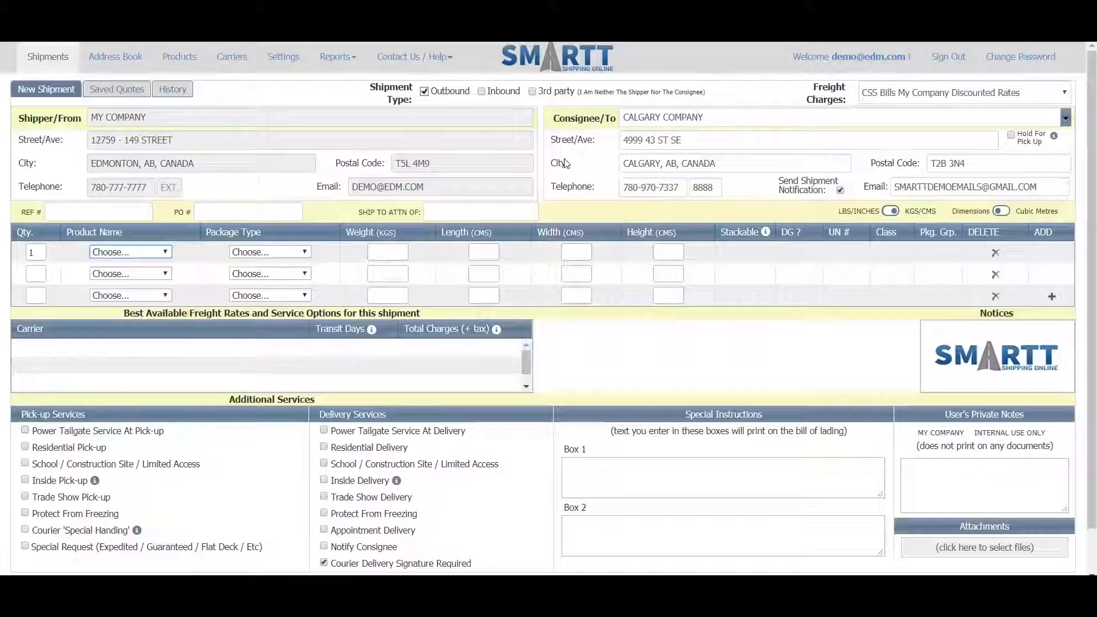
key(g)
key(Tab)
key(s)
key(Tab)
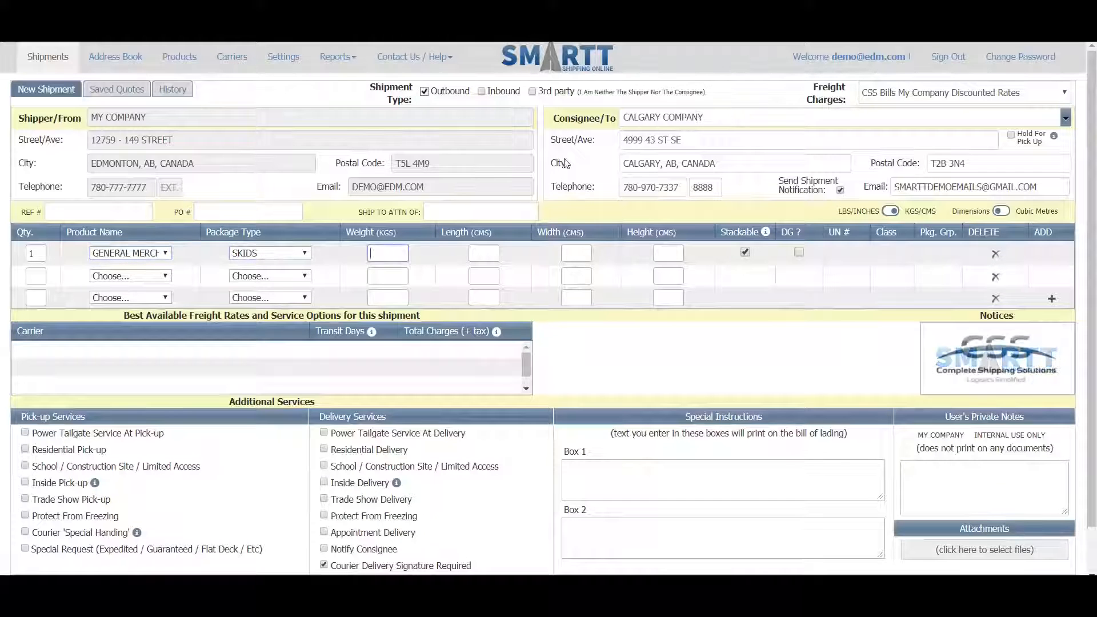
Enter a weight of 200 kg and a length, width and height of 20 cm each, and fetch the carrier rates.
text(200)
key(Tab)
text(2)
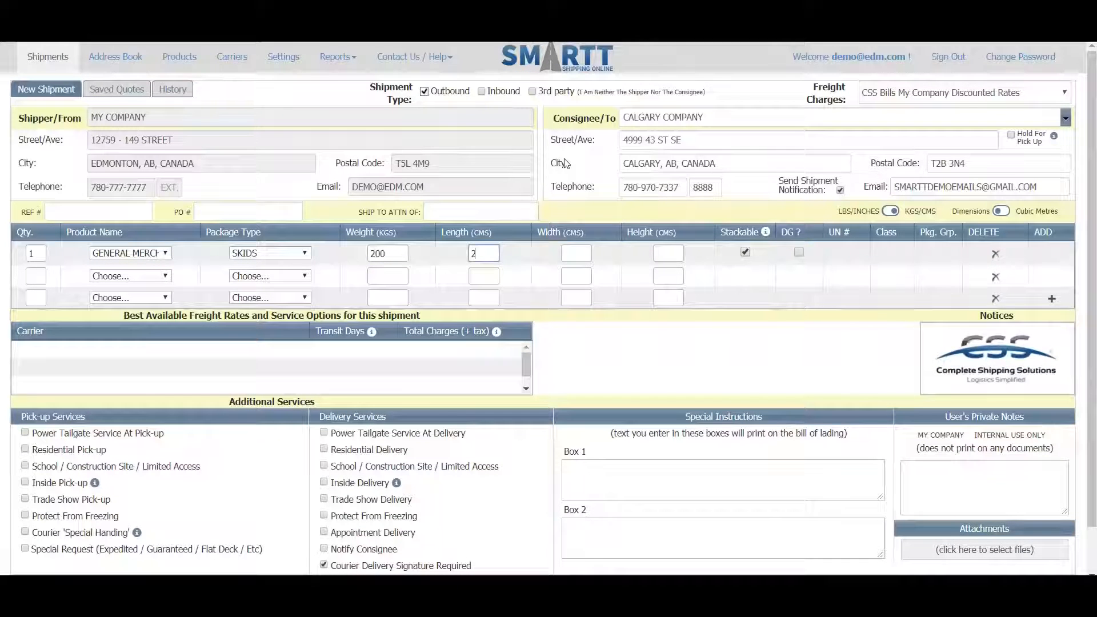
text(20)
key(Tab)
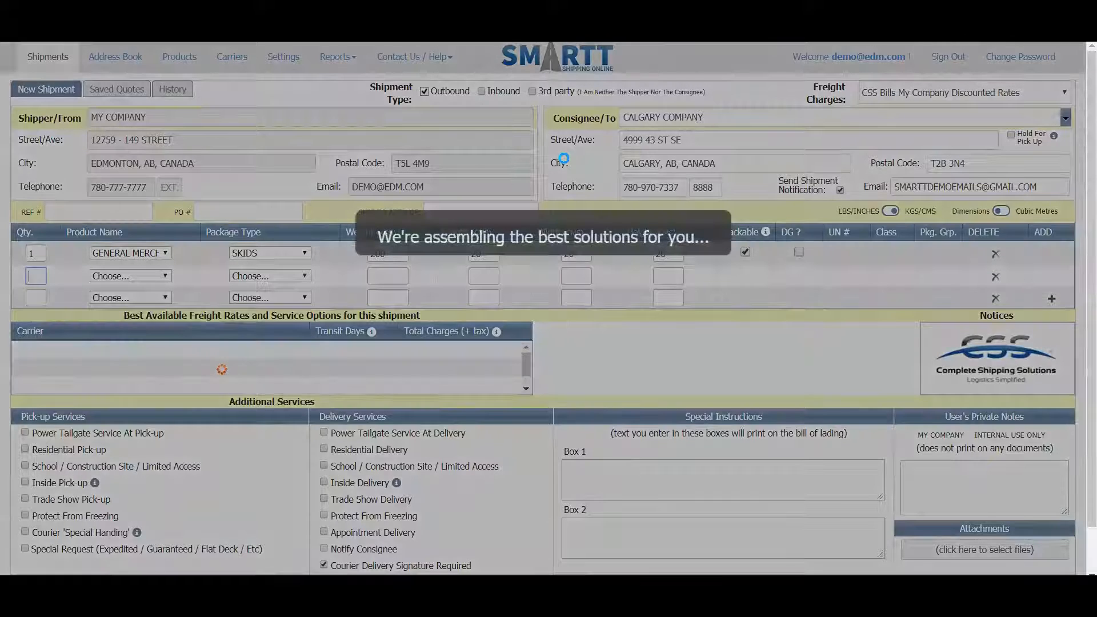
click(560, 210)
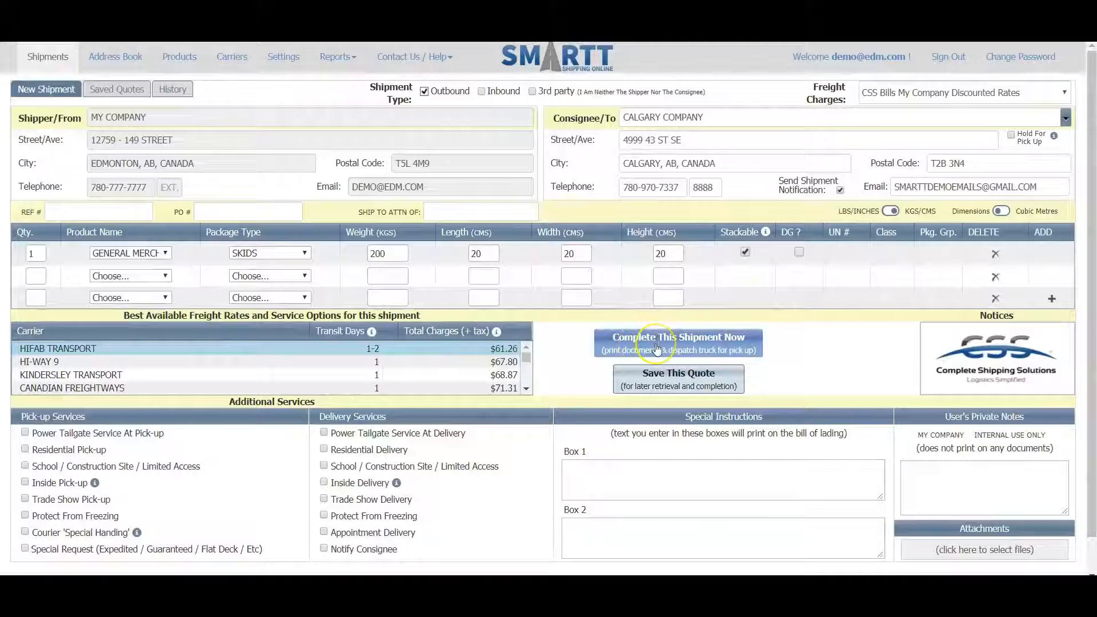
Fill in the required REF # and PO # fields and proceed with completing the HIFAB TRANSPORT shipment.
click(657, 349)
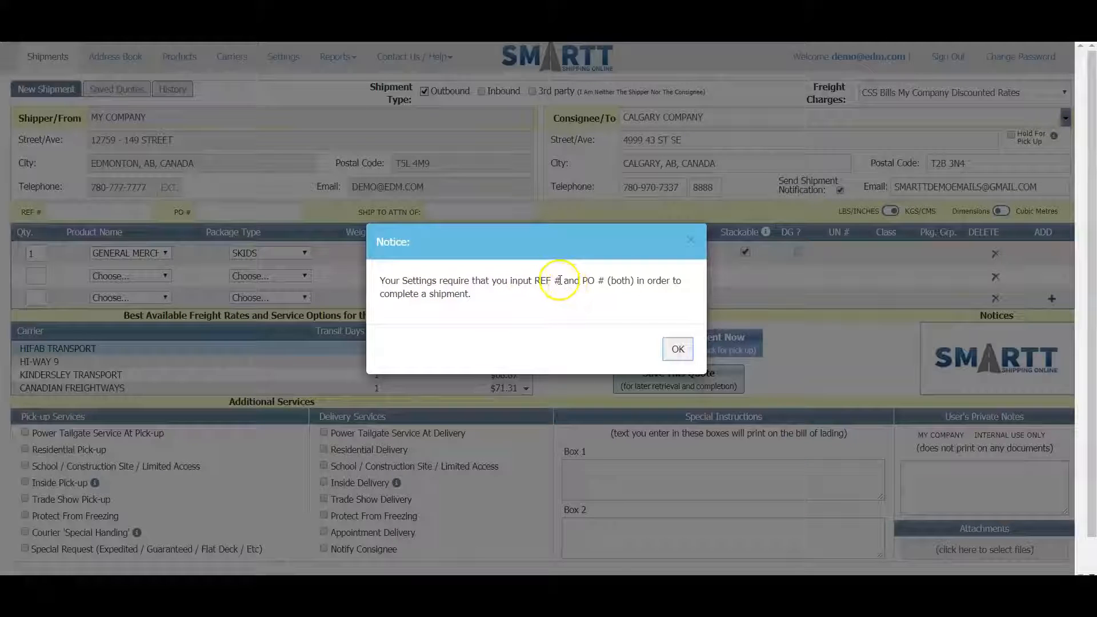
click(678, 349)
click(103, 212)
text(FBGFDH)
click(241, 214)
text(HFGHFDGHJ)
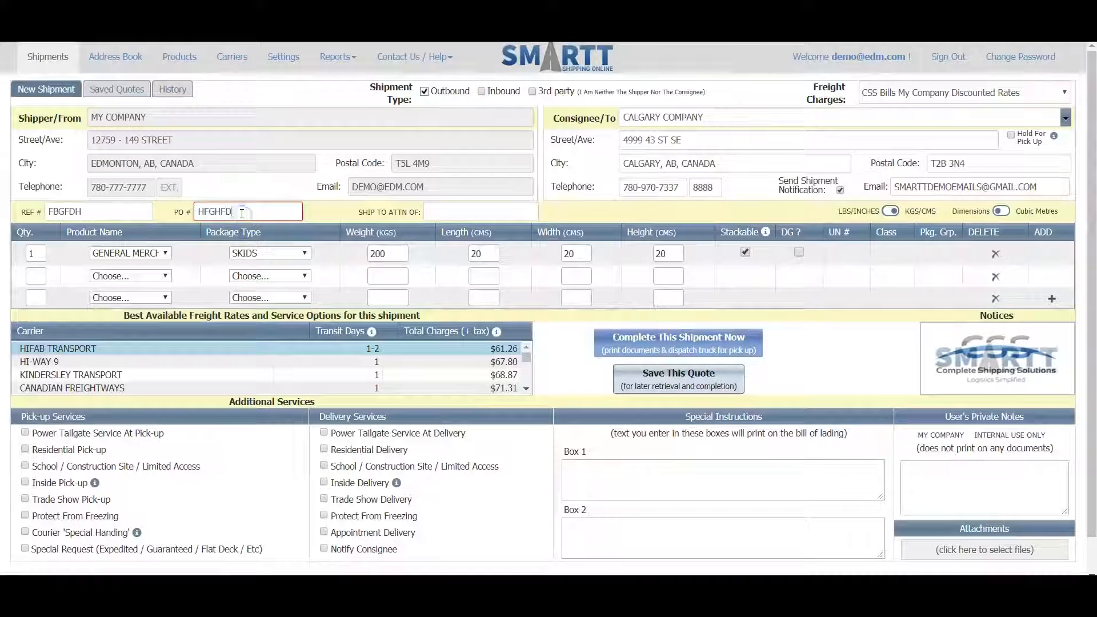
click(674, 351)
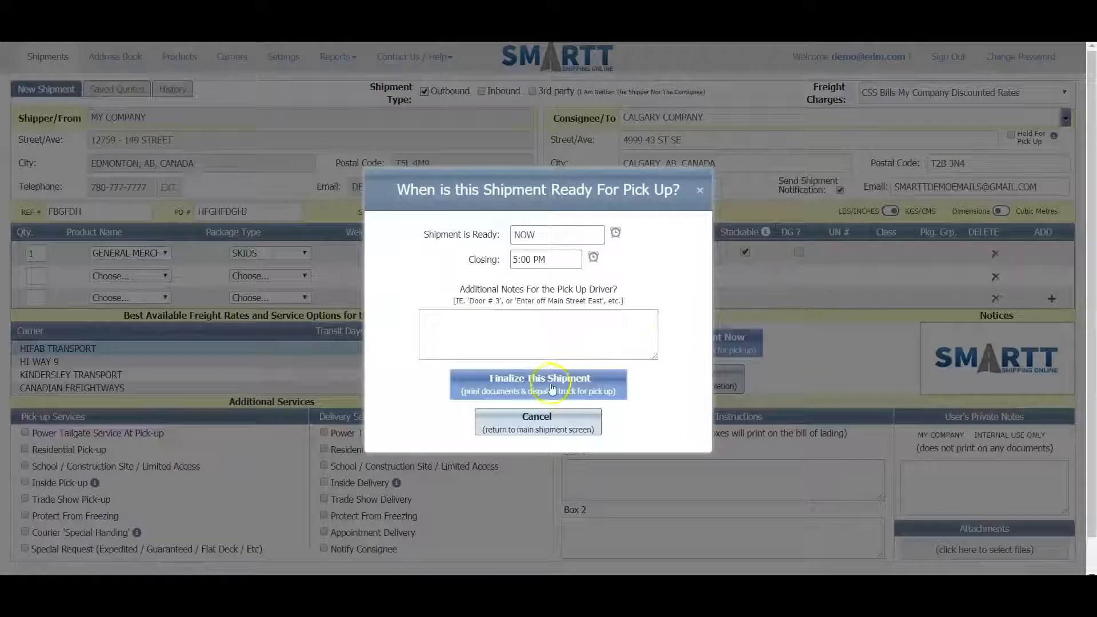
Finalize the HIFAB TRANSPORT shipment with the default pick-up times to print its documents and dispatch the truck.
click(552, 388)
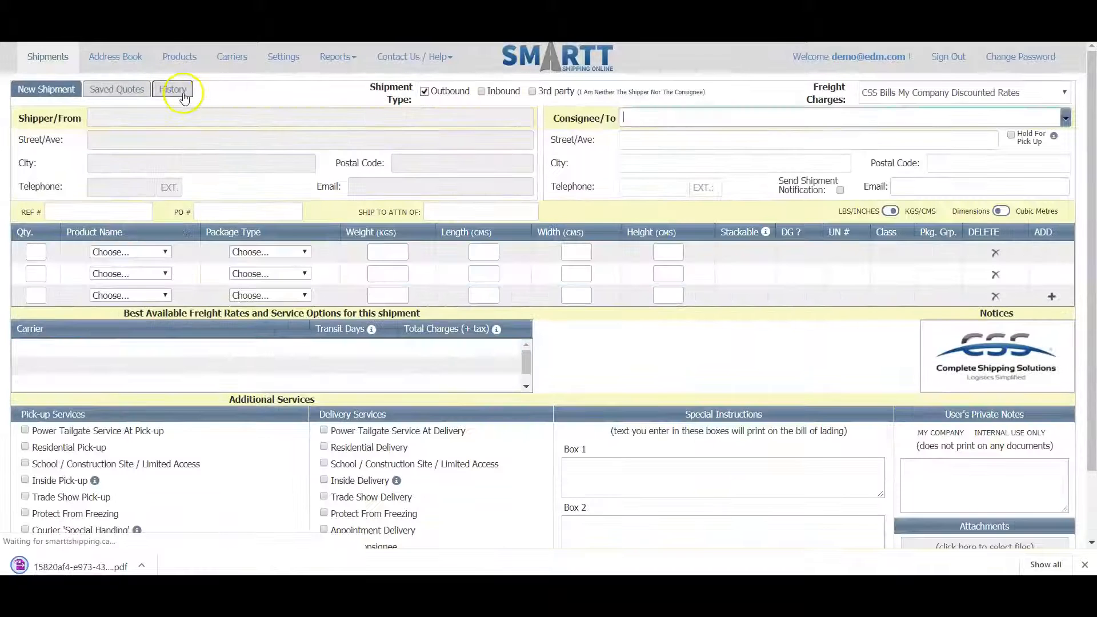
Search the shipment history of the last 14 days for FB, the start of the new shipment's REF #.
click(183, 94)
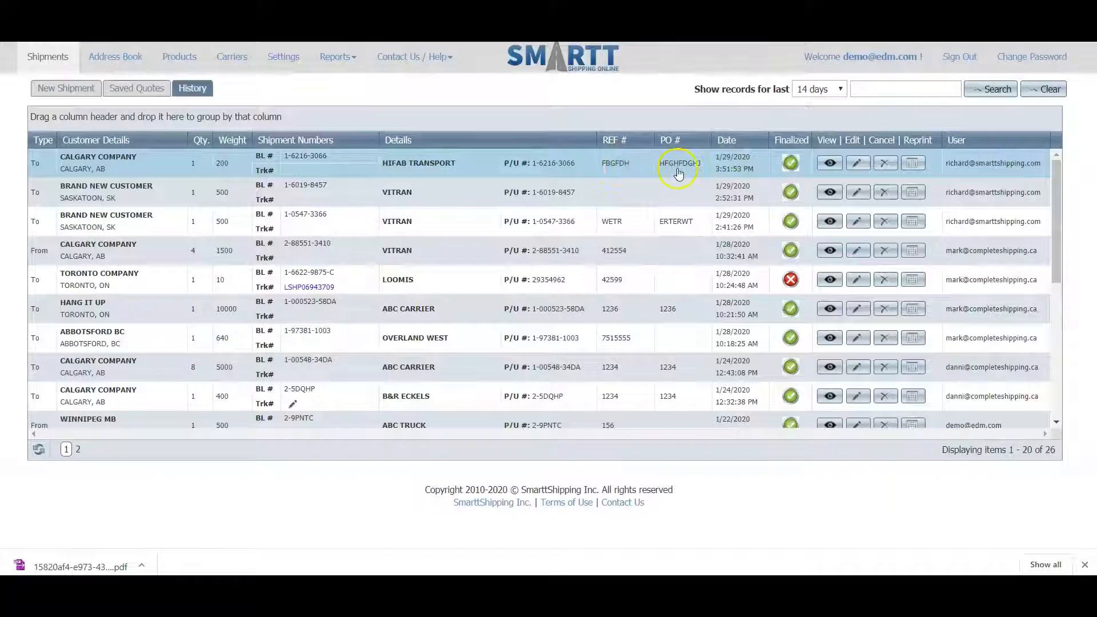
double_click(616, 165)
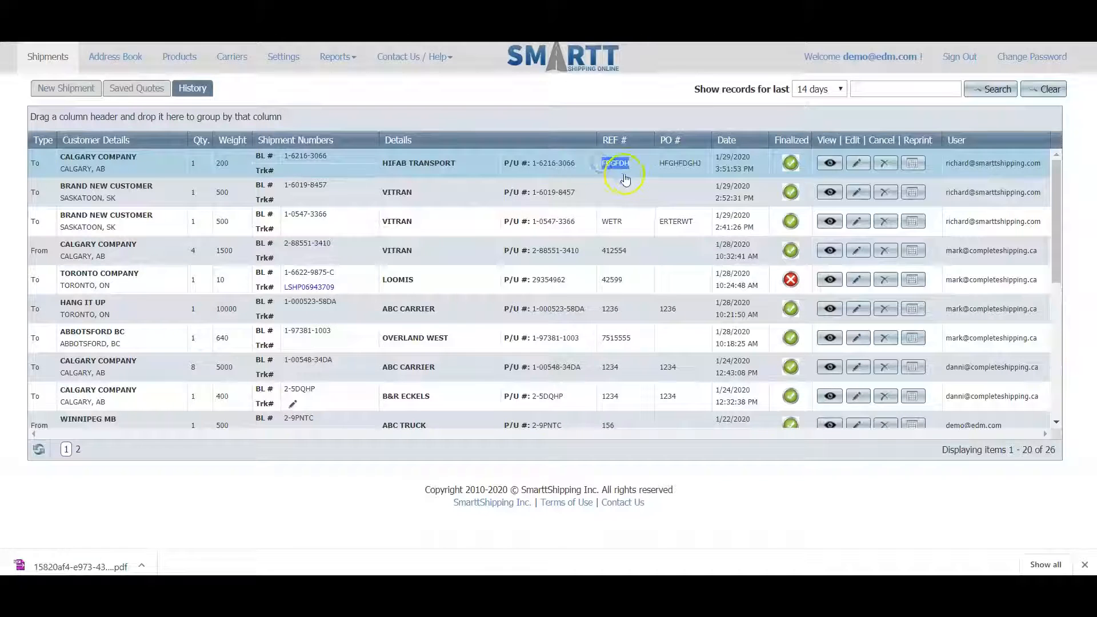
click(886, 91)
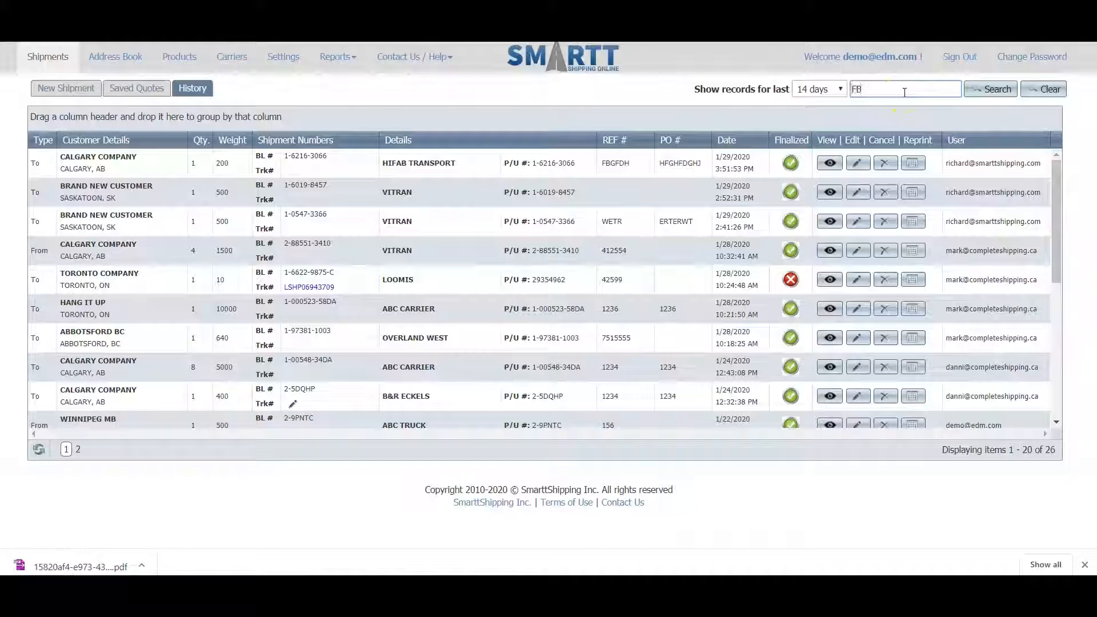
click(669, 163)
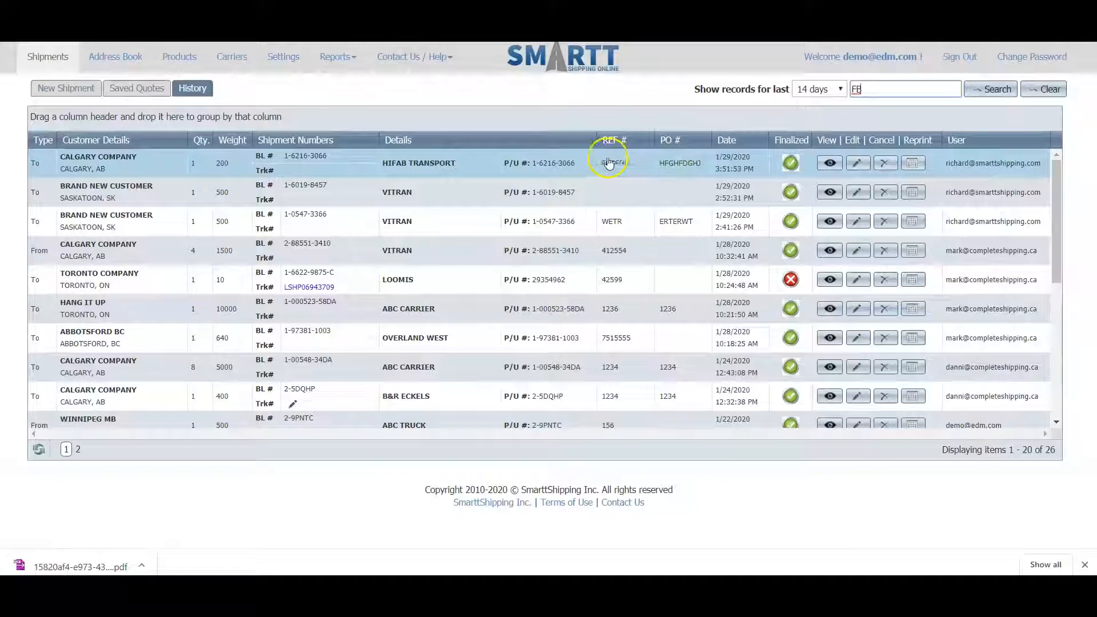
click(987, 94)
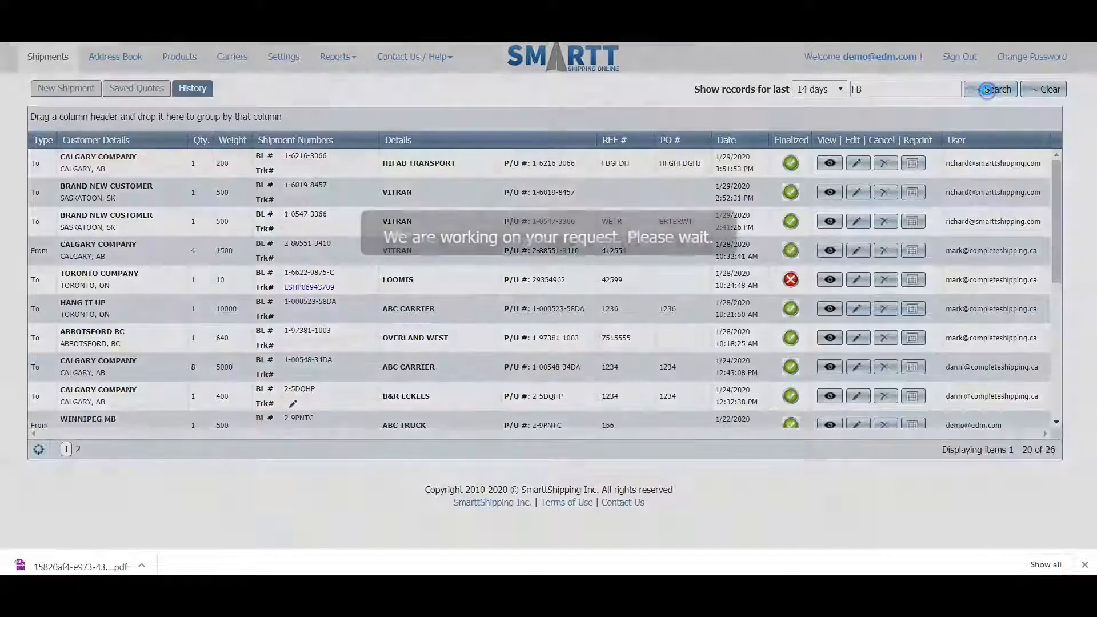